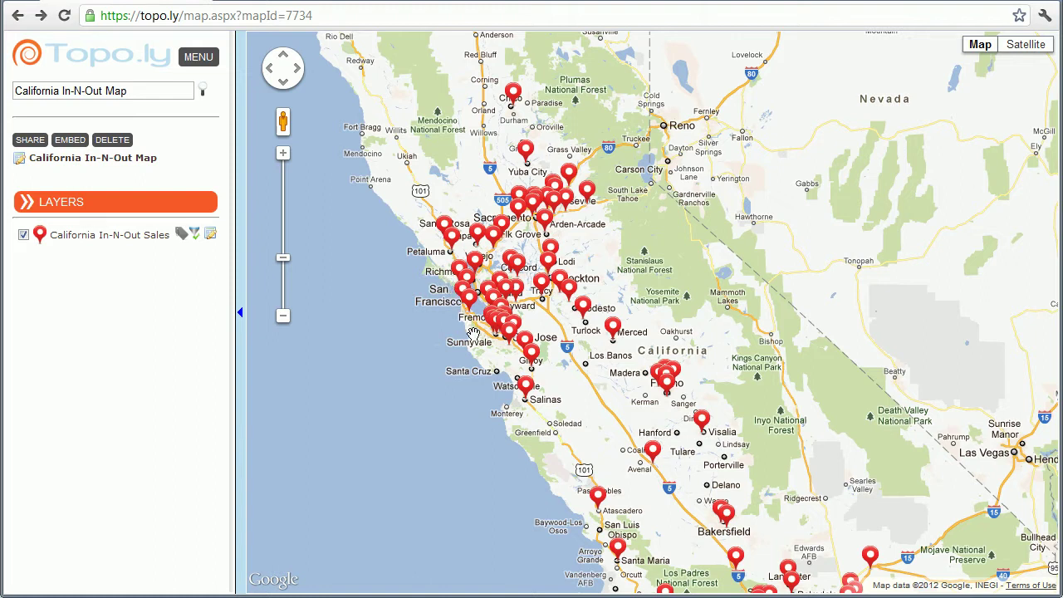
Step: Check the sales figure in the details of the Tracy In-N-Out location and close its information window
left_click(542, 284)
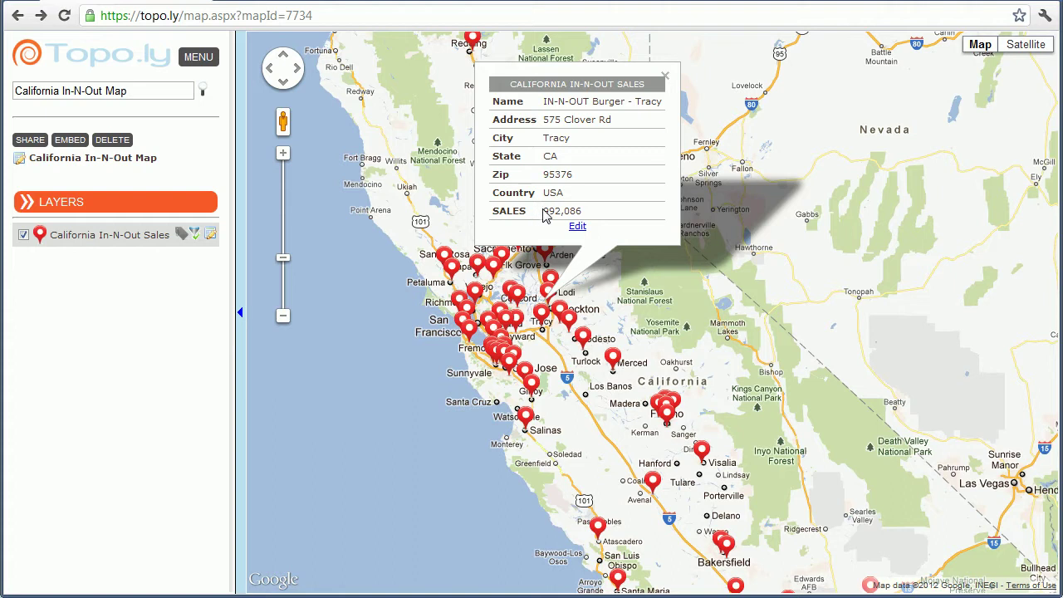
left_click_drag(543, 212, 585, 211)
left_click(666, 79)
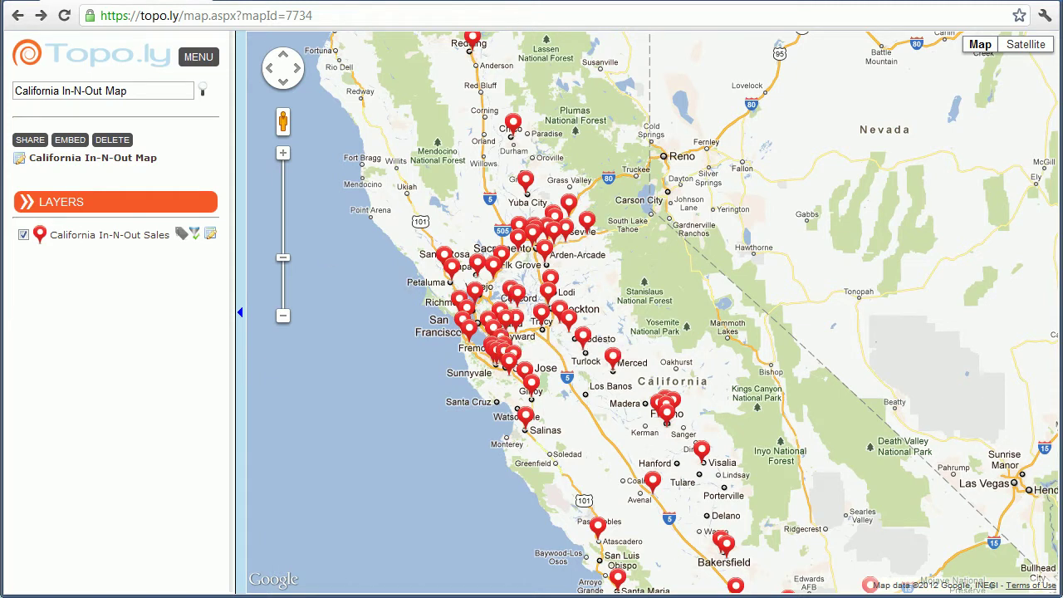
Step: Start a new territory set named "In-N-Out Heat Map" with the territory type U.S. Counties - CA
left_click(90, 205)
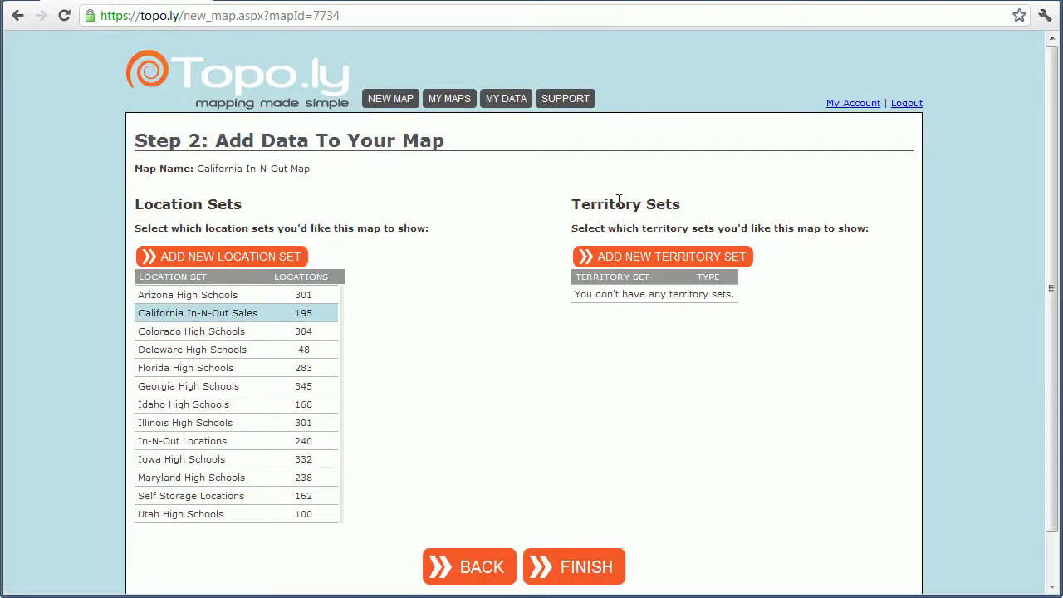
left_click(660, 262)
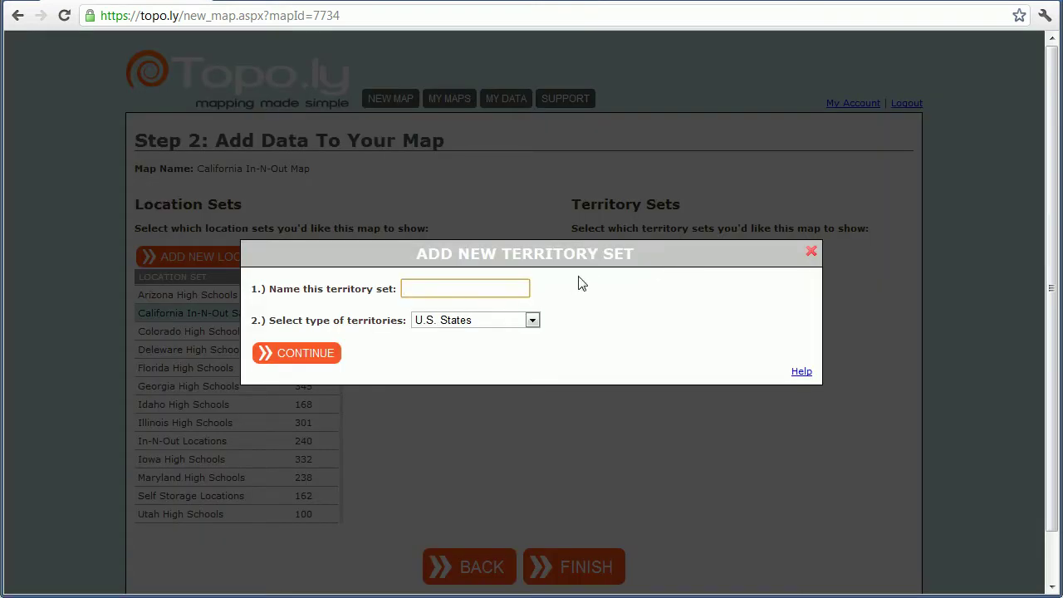
type("In-N-Out Heat Map")
left_click(521, 321)
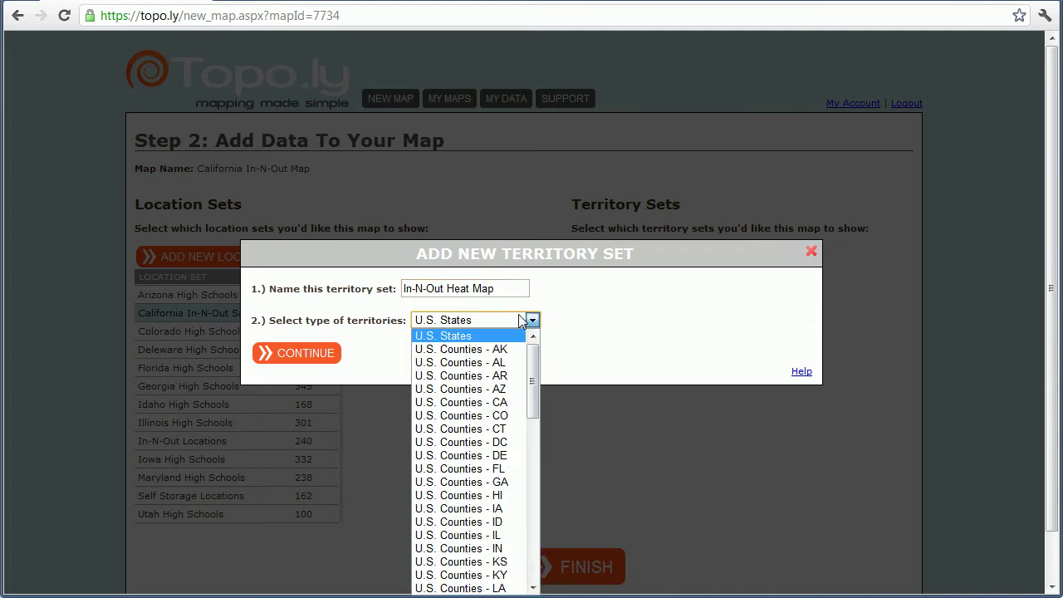
left_click(490, 401)
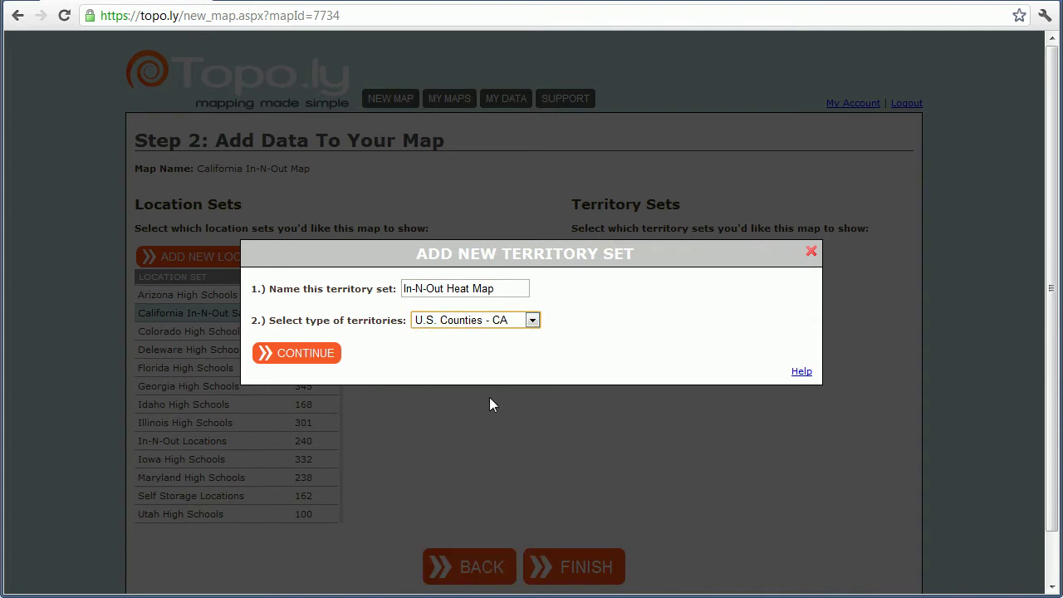
left_click(308, 357)
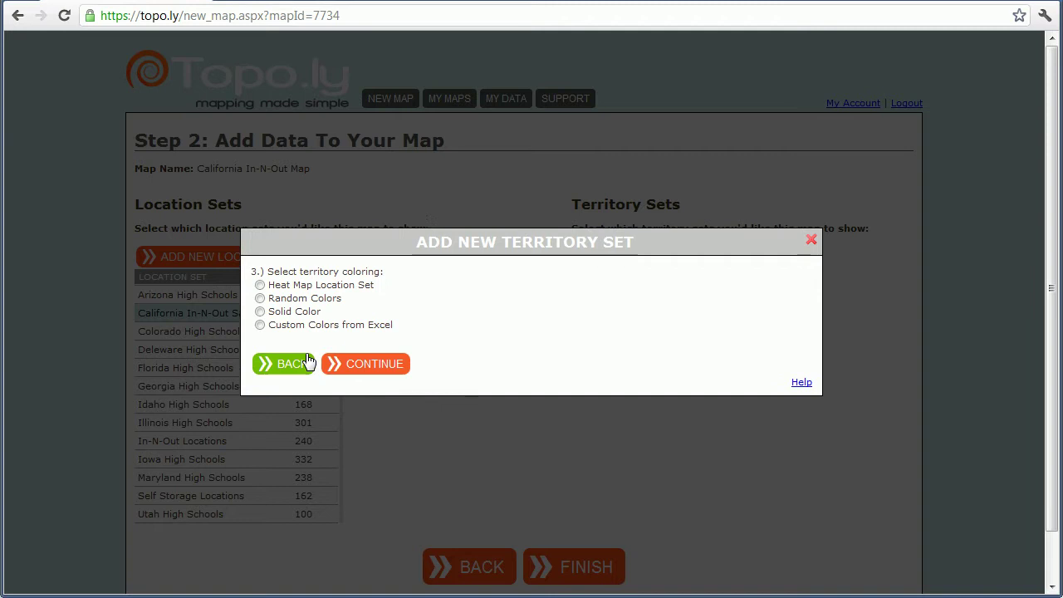
Step: Color the territories as a heat map of California In-N-Out Sales by Average of SALES and finish the map
left_click(298, 286)
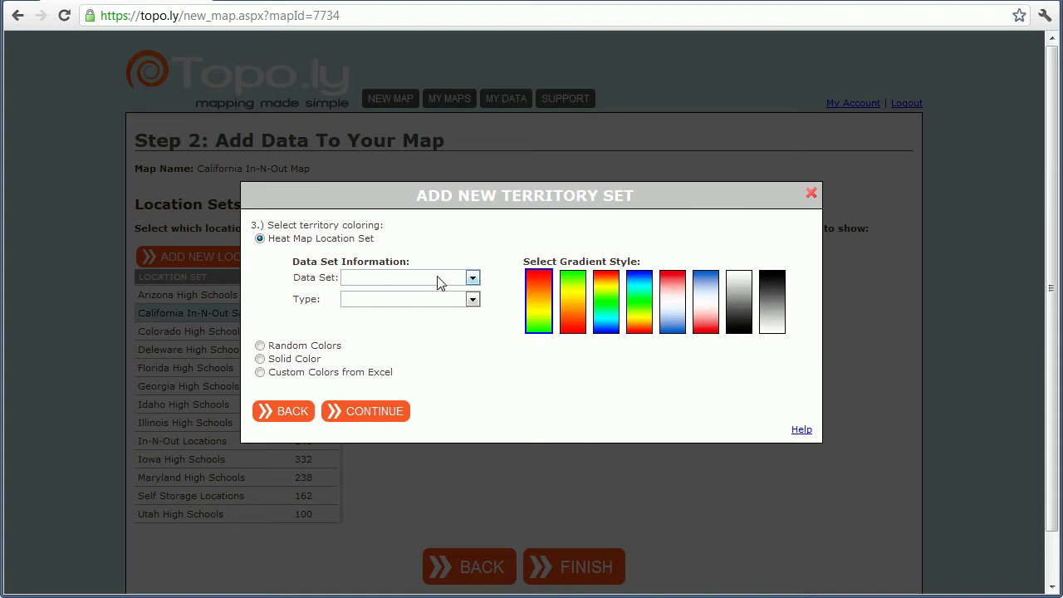
left_click(479, 278)
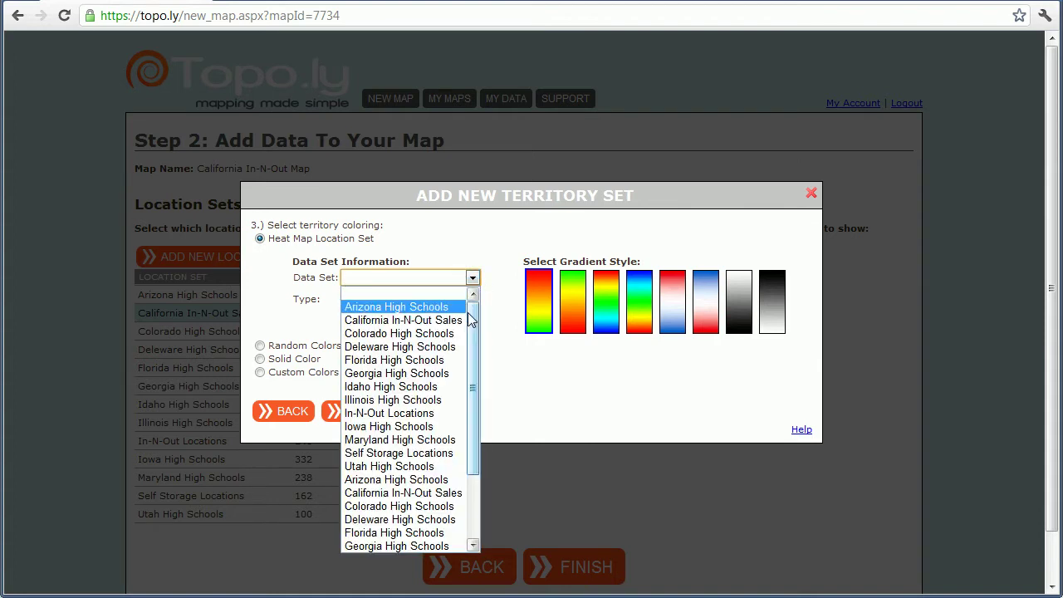
scroll(472, 337, "down", 1)
left_click_drag(472, 337, 474, 401)
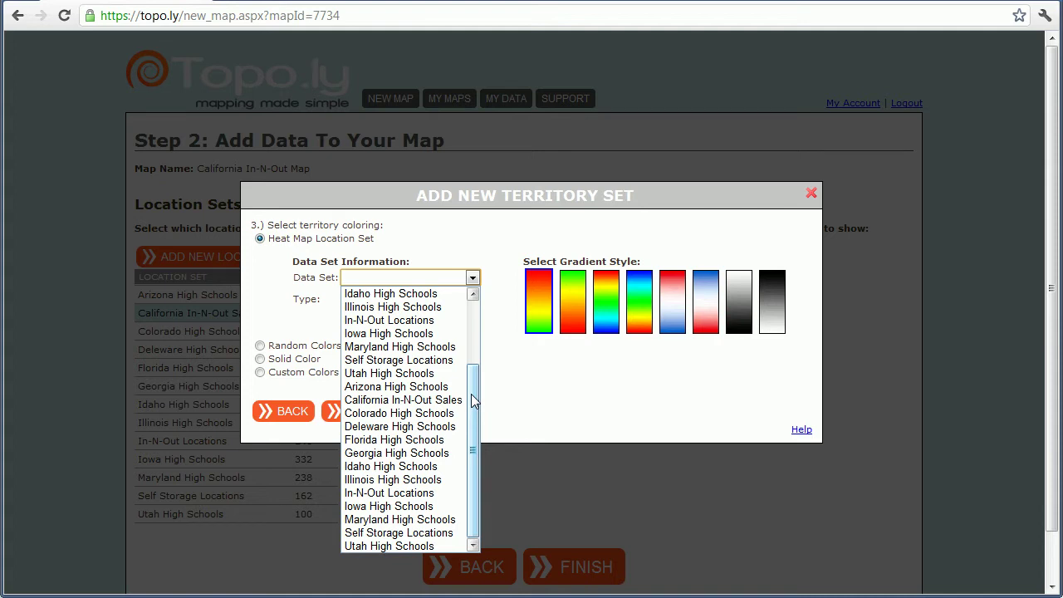
left_click(429, 402)
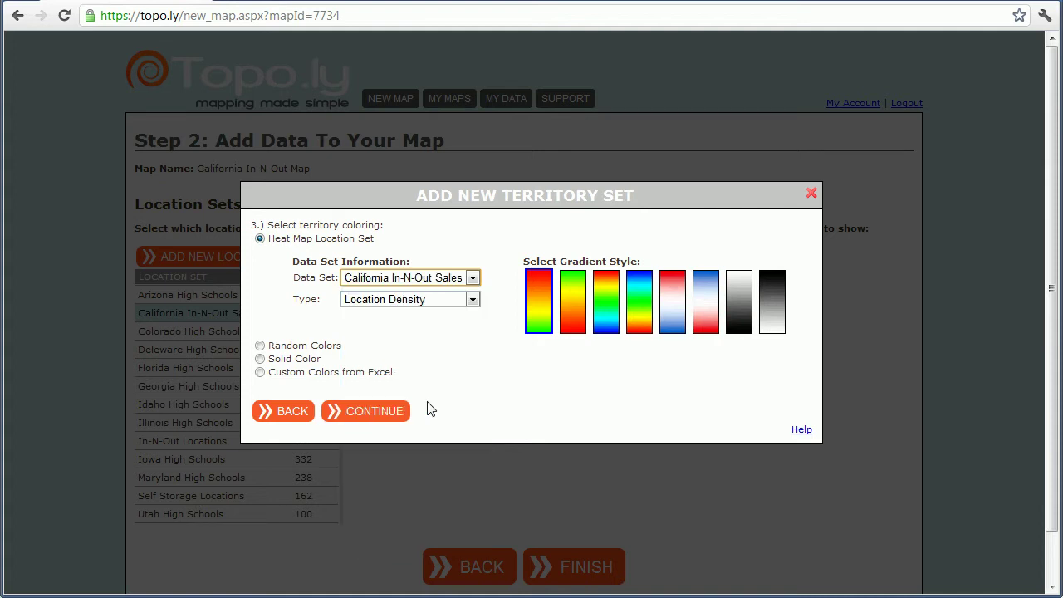
left_click(472, 301)
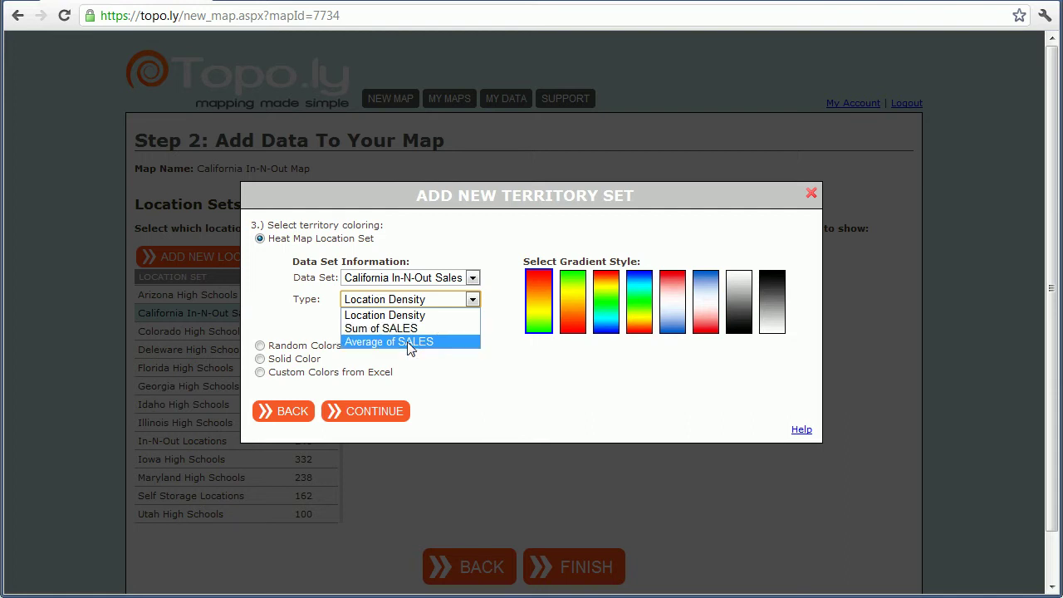
left_click(408, 342)
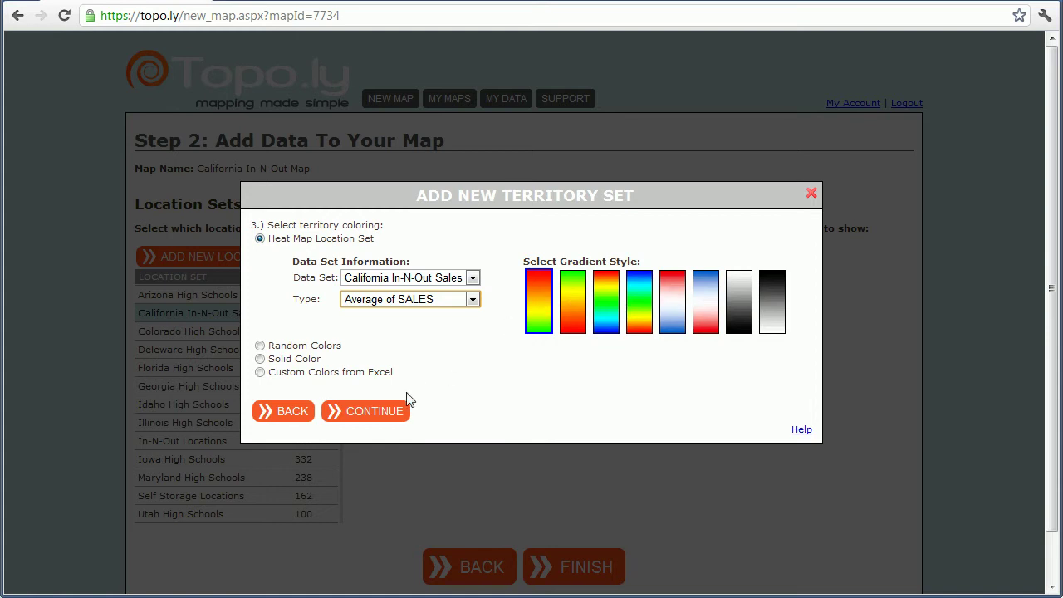
left_click(376, 411)
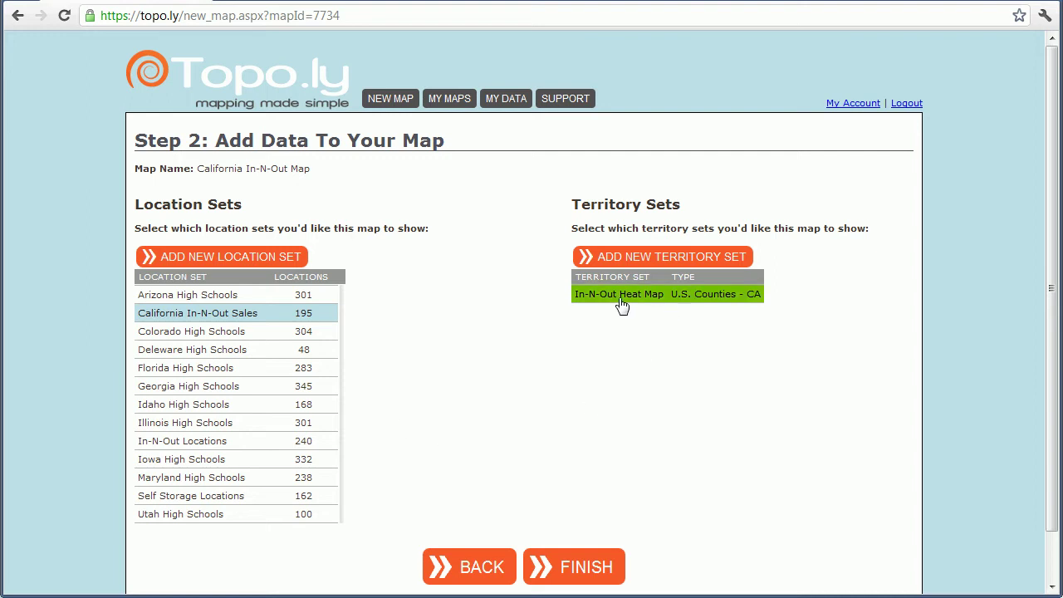
left_click(567, 565)
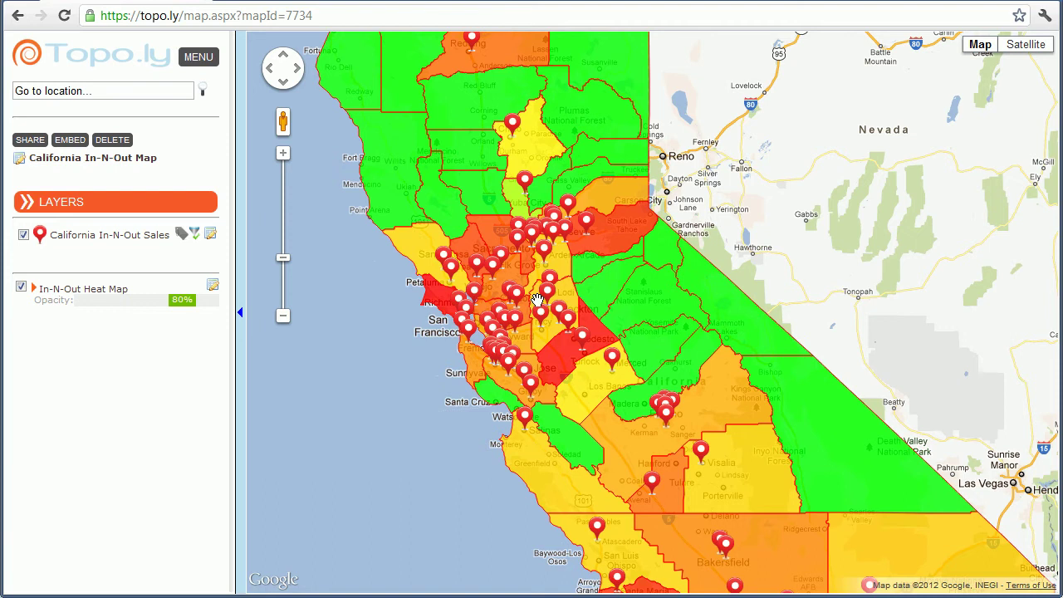
Step: Examine the average-sales county colors around Modesto, Sacramento and the San Francisco Bay Area
scroll(544, 337, "up", 2)
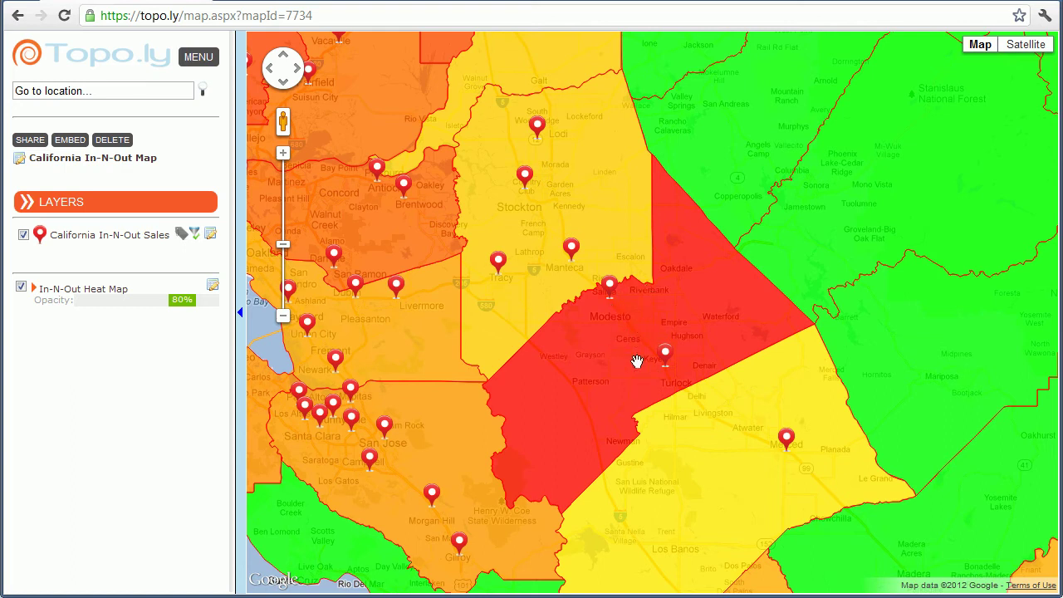
left_click_drag(438, 169, 695, 446)
left_click_drag(711, 336, 596, 466)
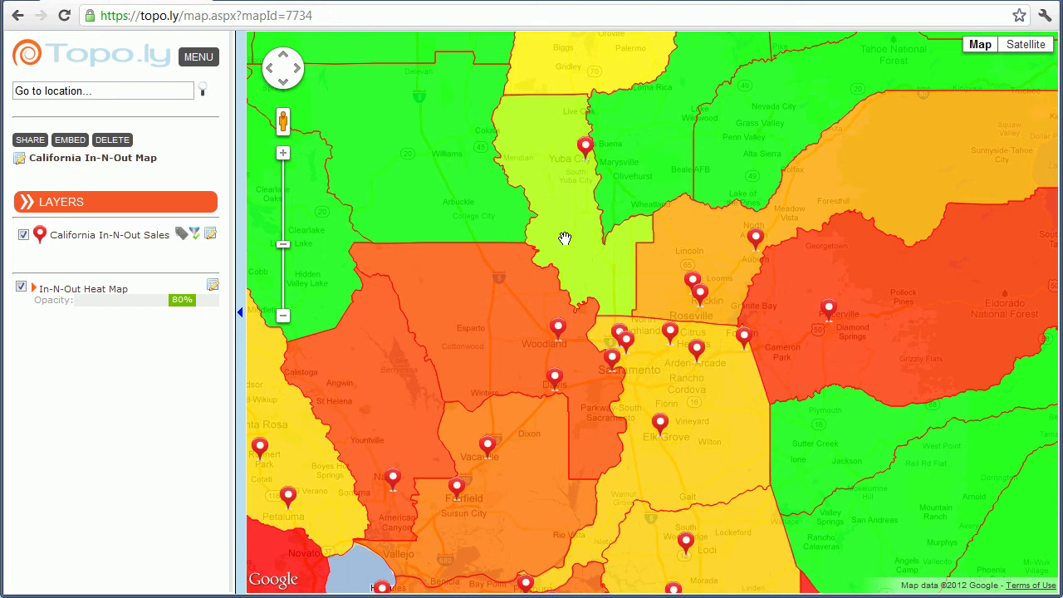
left_click_drag(504, 348, 474, 171)
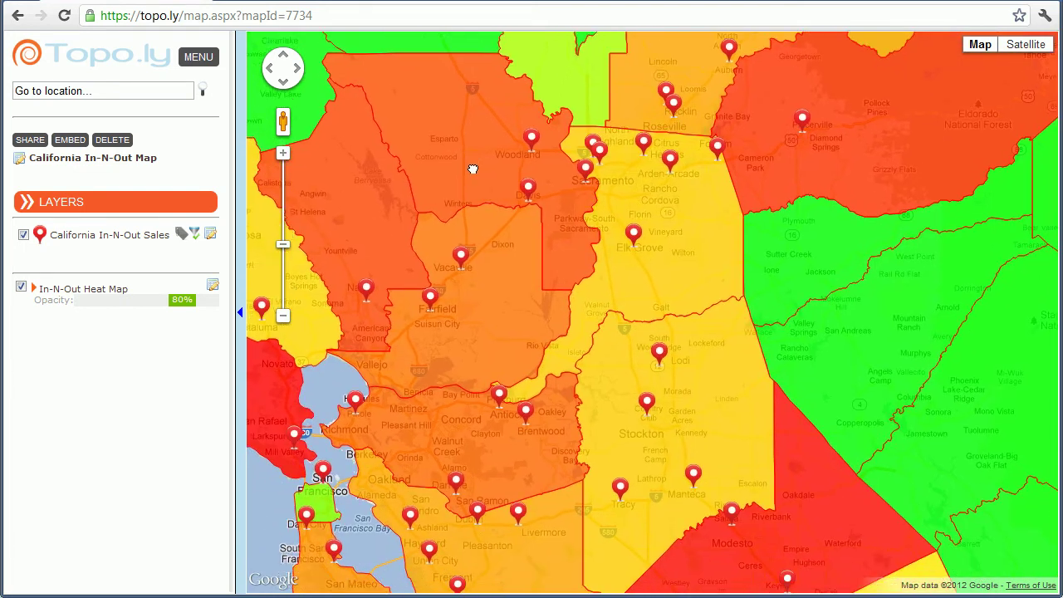
left_click_drag(570, 183, 587, 142)
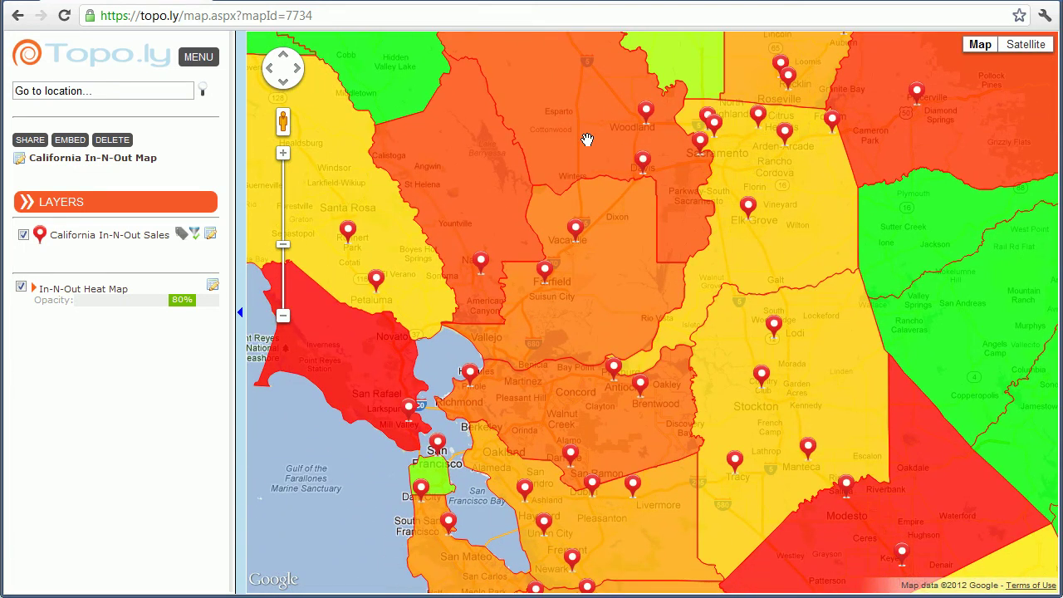
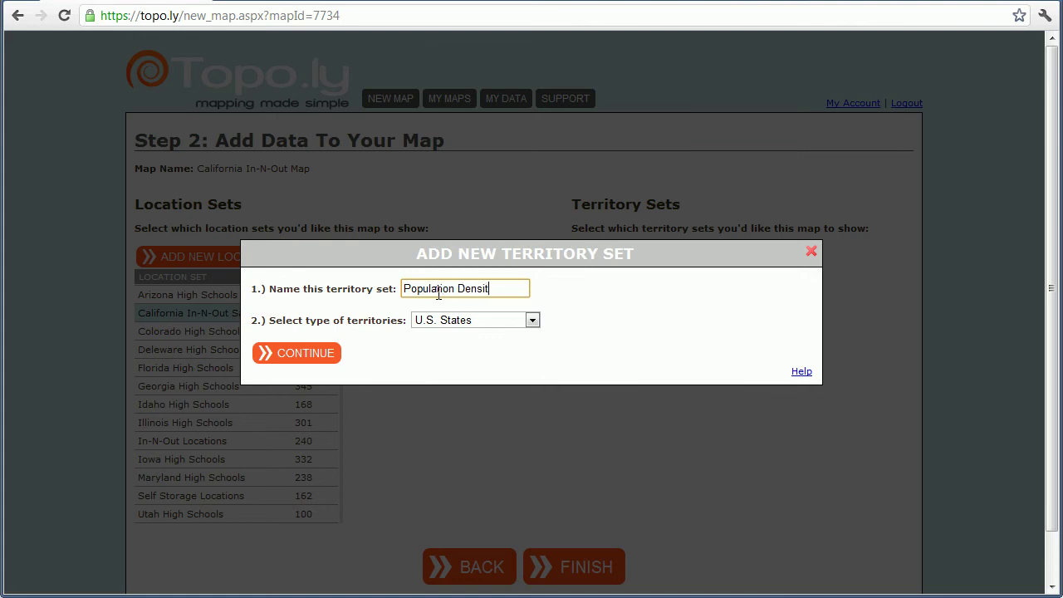
Step: Name another new territory set "In-N-Out Population Density" and set its territory type to U.S. Counties - CA
type("In-N=")
key("BackSpace")
type("-O")
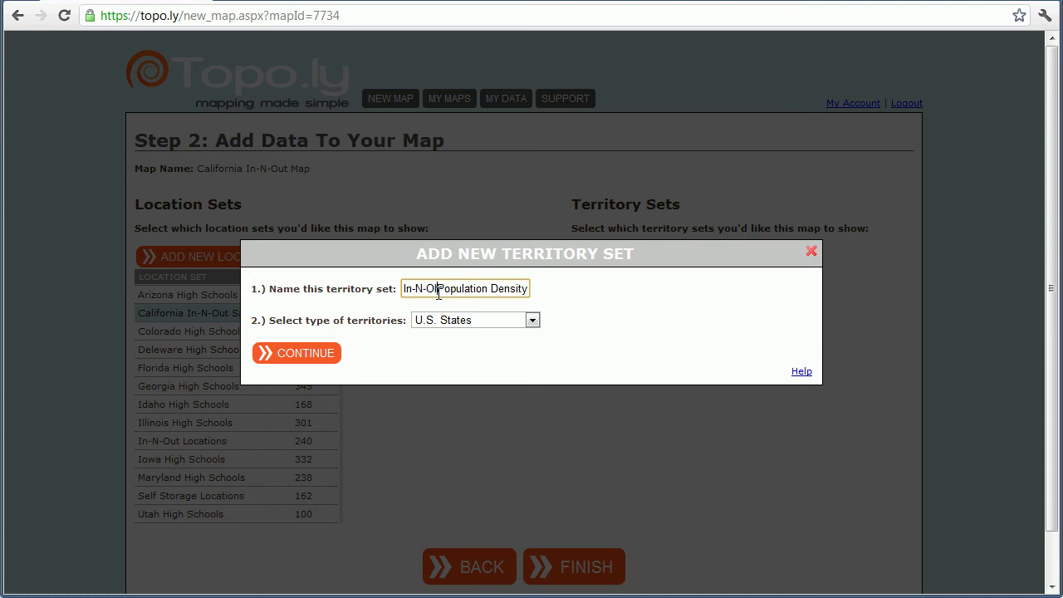
type("ut")
left_click(459, 321)
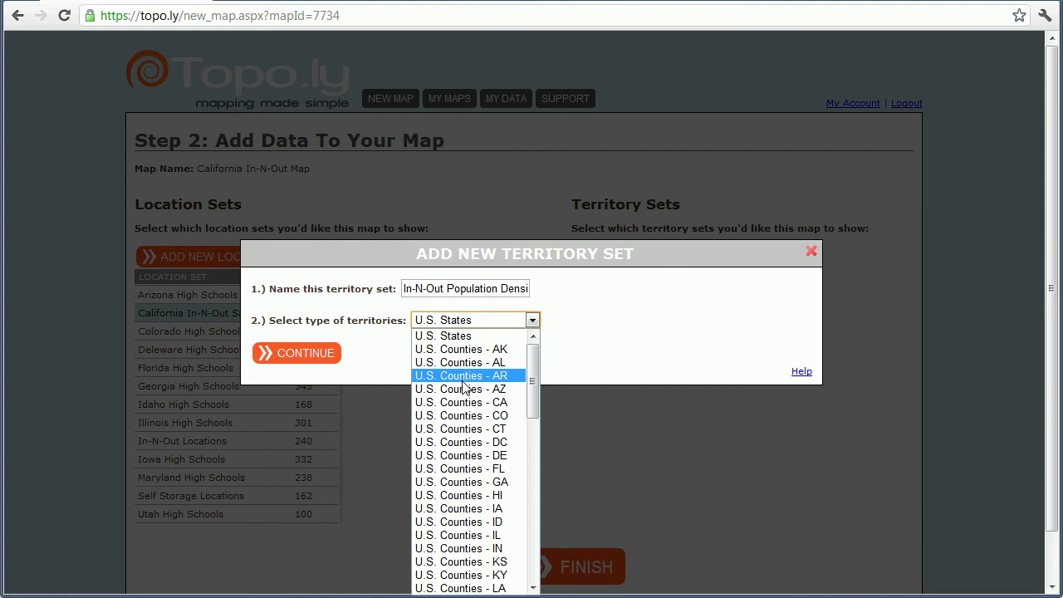
left_click(461, 403)
left_click(327, 354)
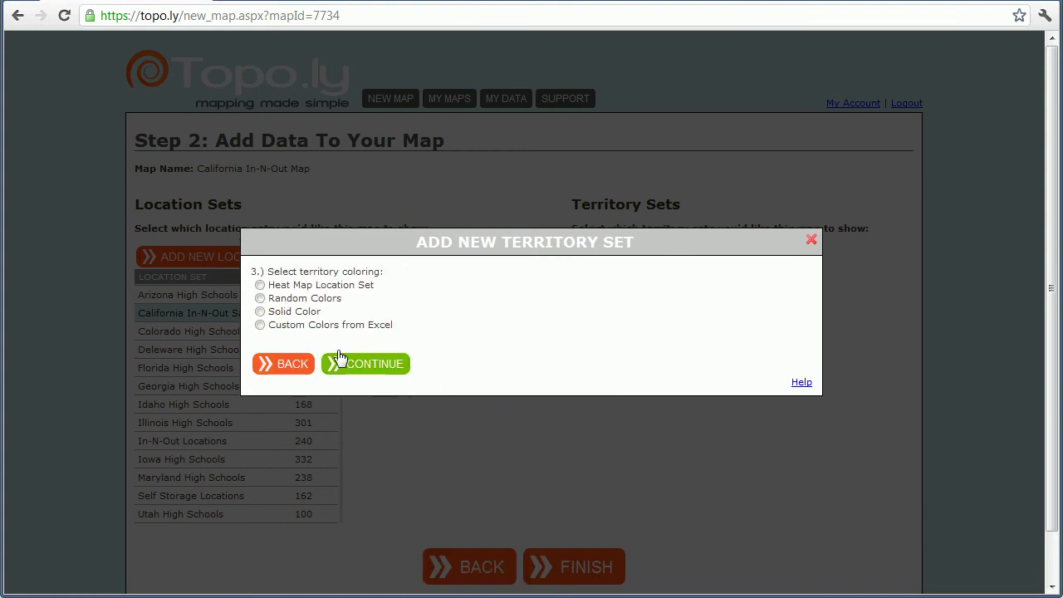
Step: Color the territories as a heat map of California In-N-Out Sales by Location Density and finish the map
left_click(314, 284)
left_click(445, 280)
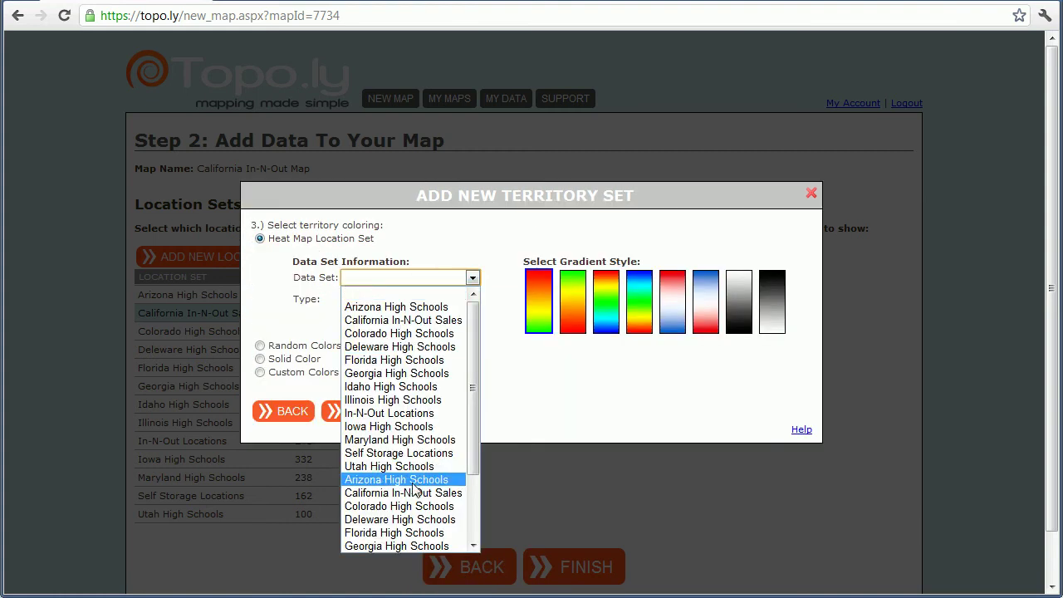
left_click(417, 494)
left_click(417, 300)
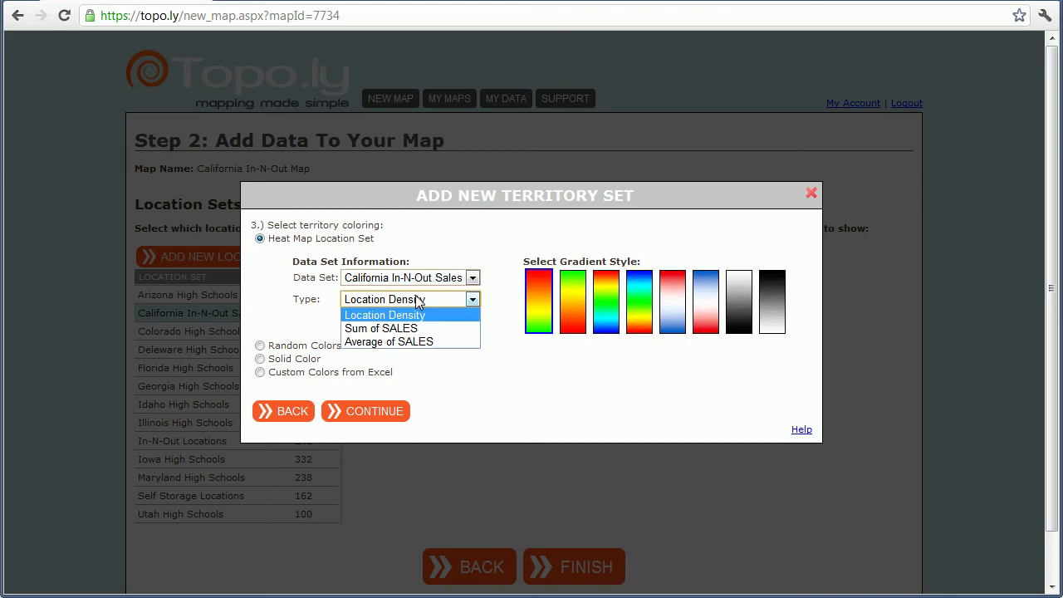
left_click(417, 316)
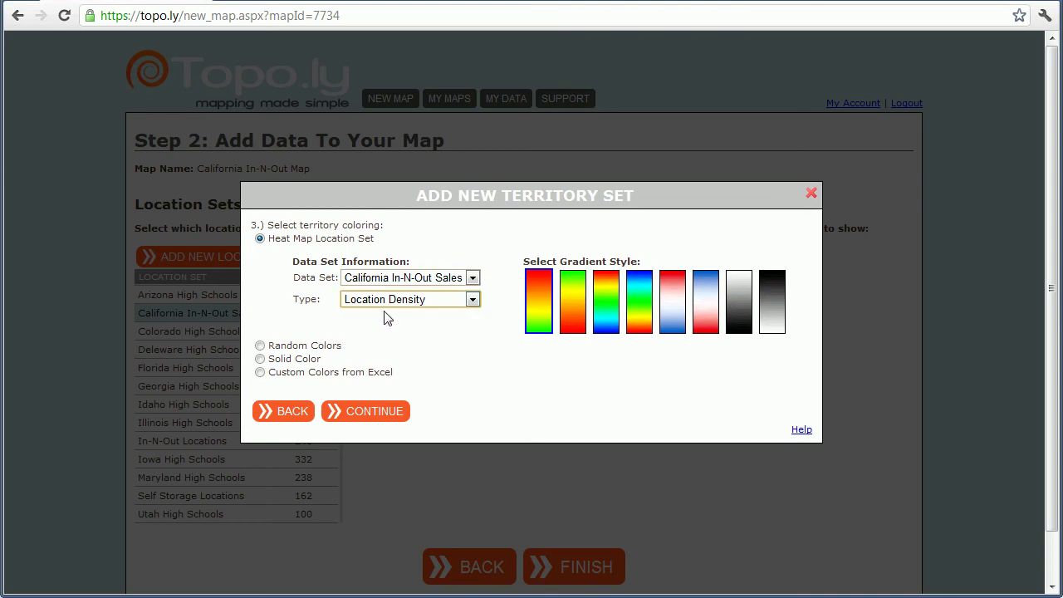
left_click(369, 415)
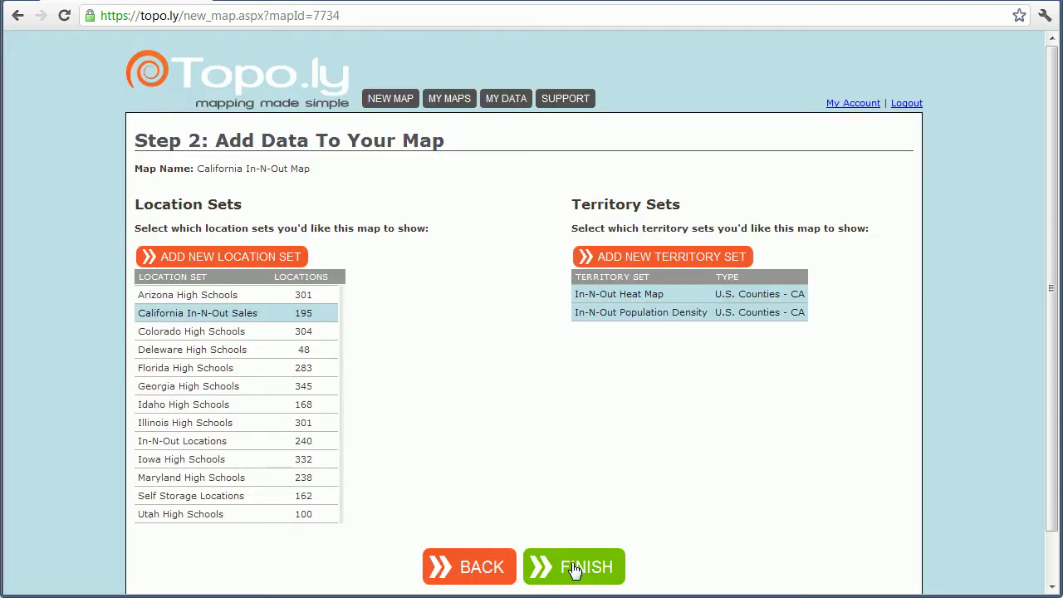
left_click(573, 568)
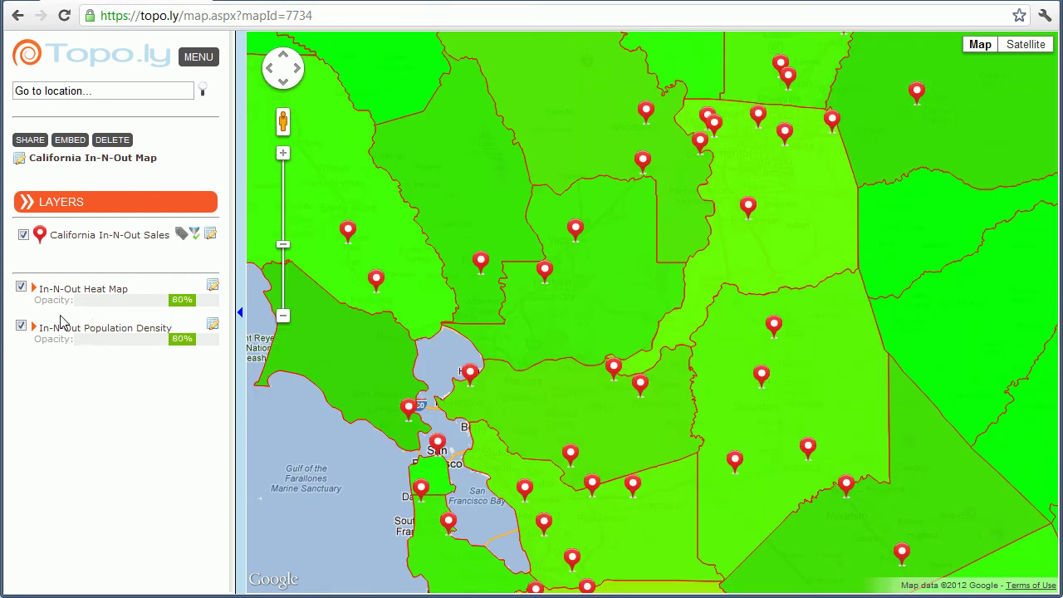
Step: Hide the In-N-Out Heat Map layer and compare the population density colors of counties in northern and southern California
left_click(21, 288)
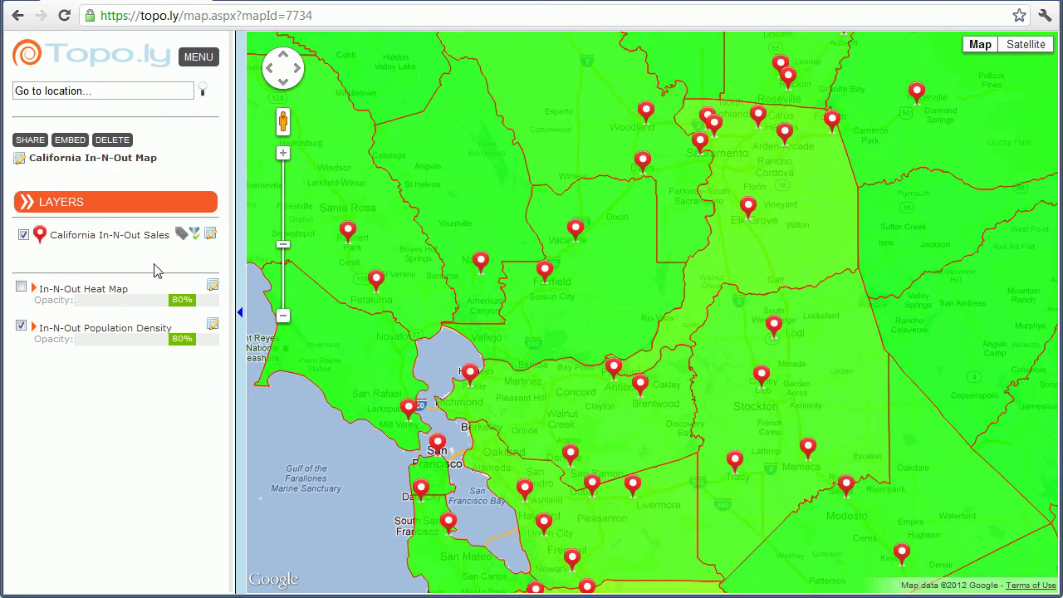
left_click_drag(485, 187, 489, 224)
scroll(489, 230, "down", 3)
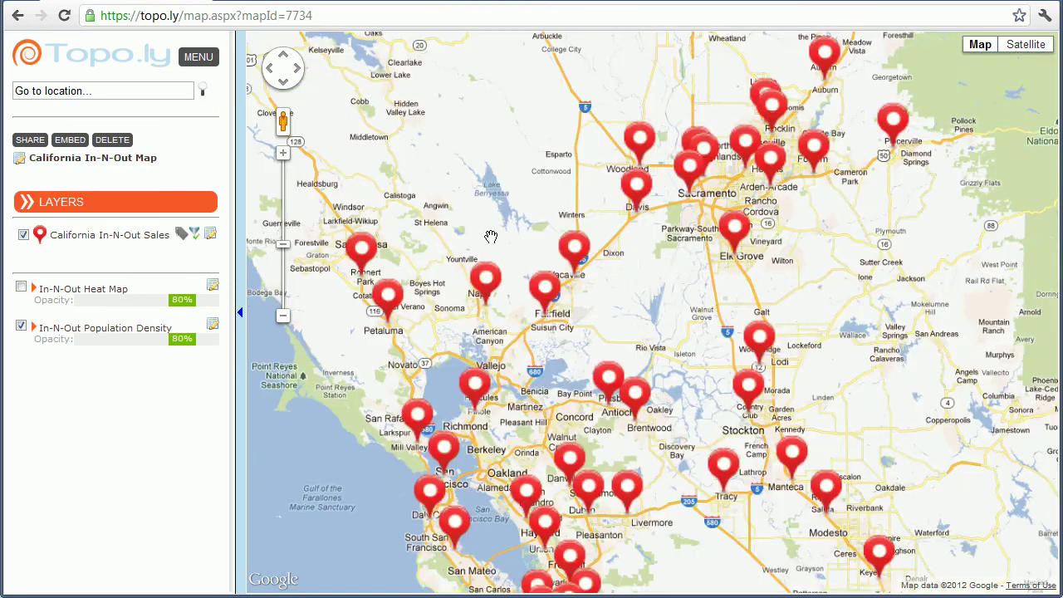
scroll(616, 415, "up", 1)
left_click_drag(617, 415, 483, 147)
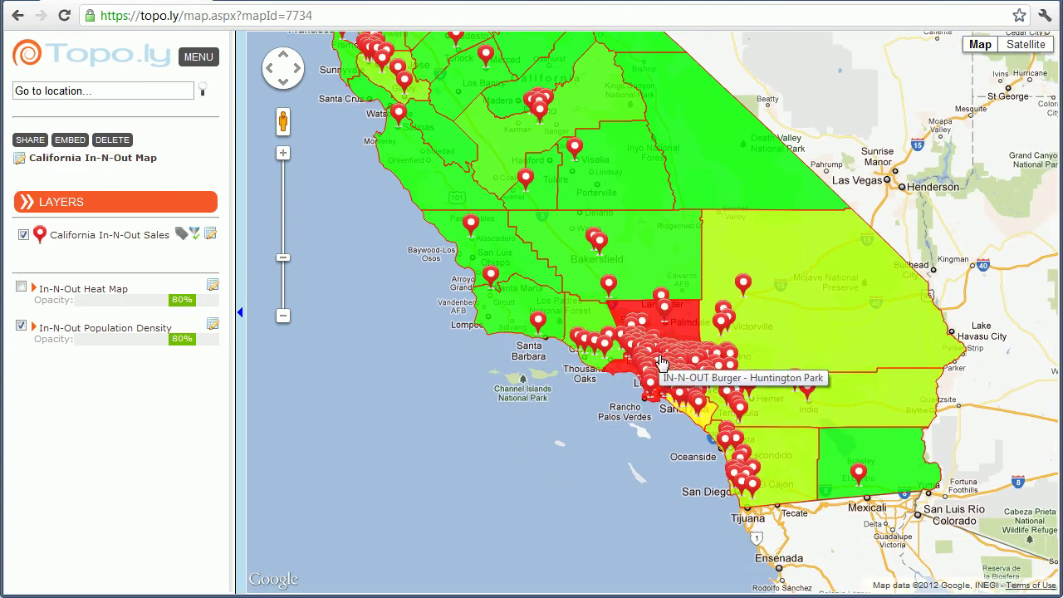
scroll(657, 376, "up", 2)
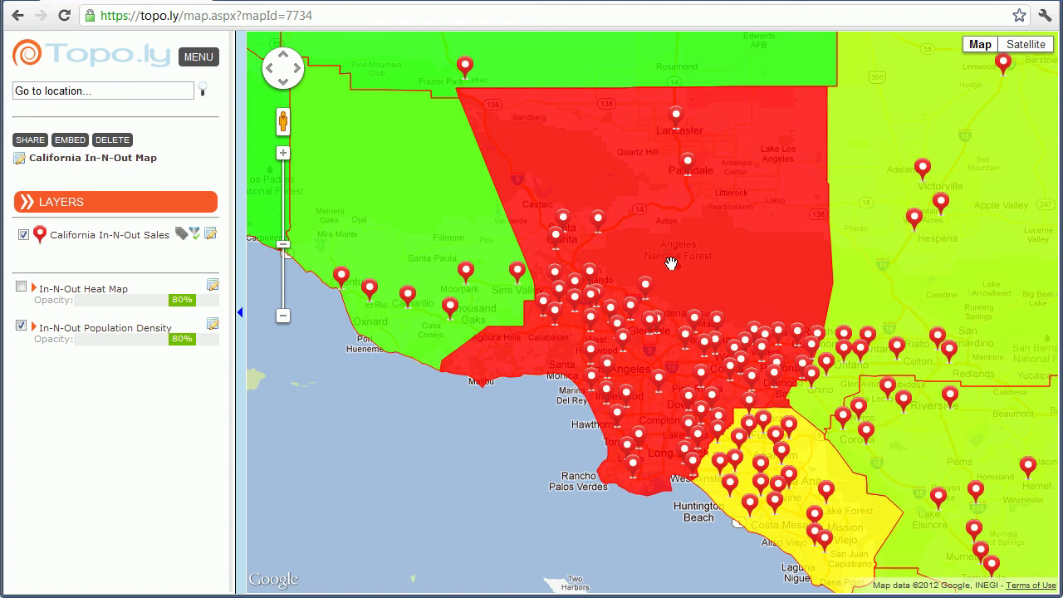
left_click_drag(443, 147, 659, 377)
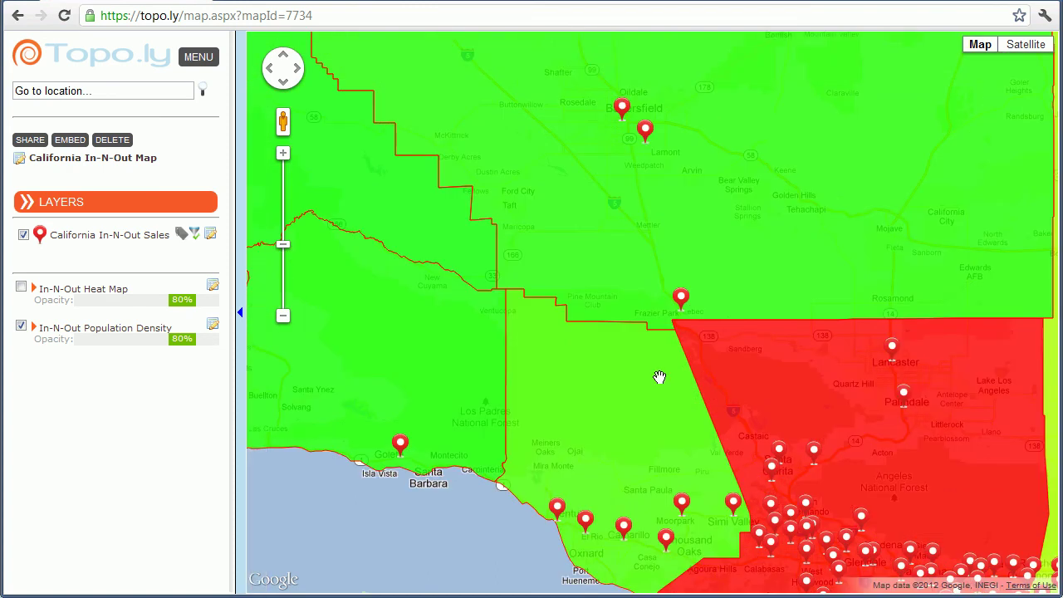
scroll(659, 378, "down", 2)
left_click_drag(541, 244, 623, 474)
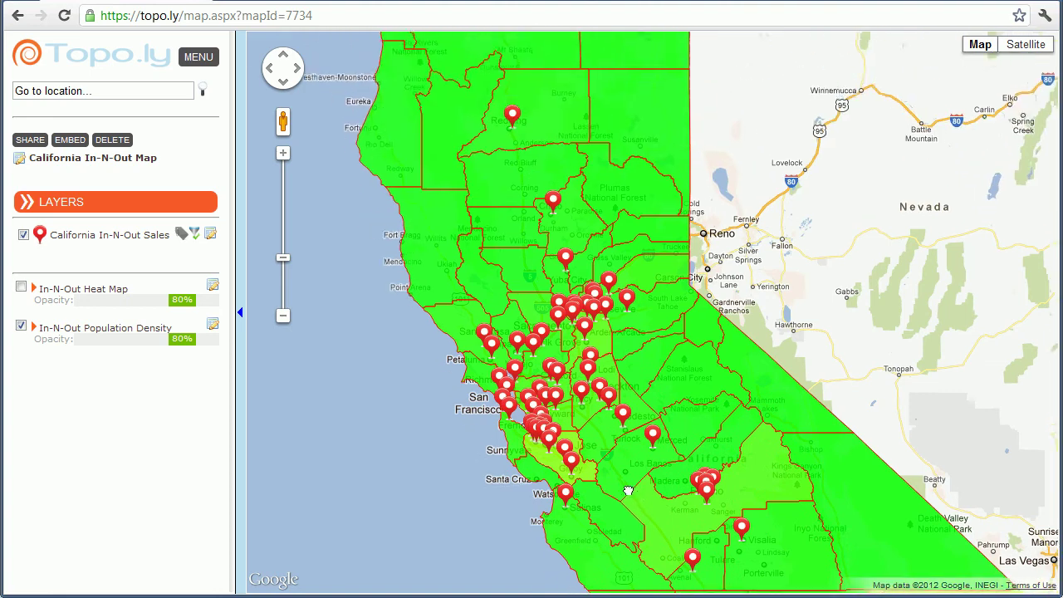
left_click_drag(541, 252, 519, 150)
left_click_drag(552, 230, 534, 163)
left_click_drag(633, 439, 496, 205)
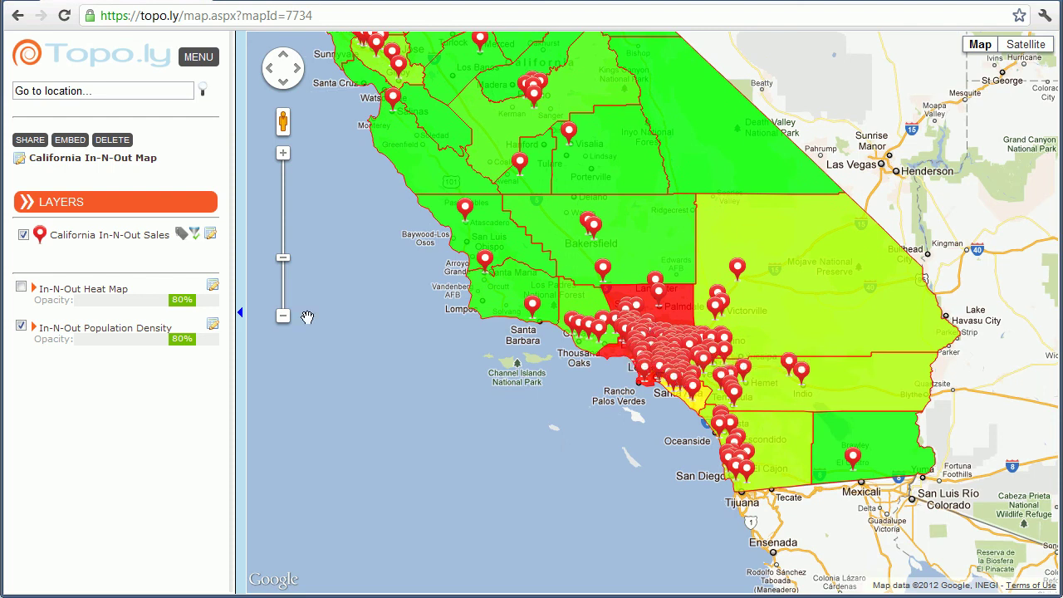
Step: Hide the In-N-Out Population Density layer and show the In-N-Out Heat Map layer again
left_click(21, 325)
left_click(20, 286)
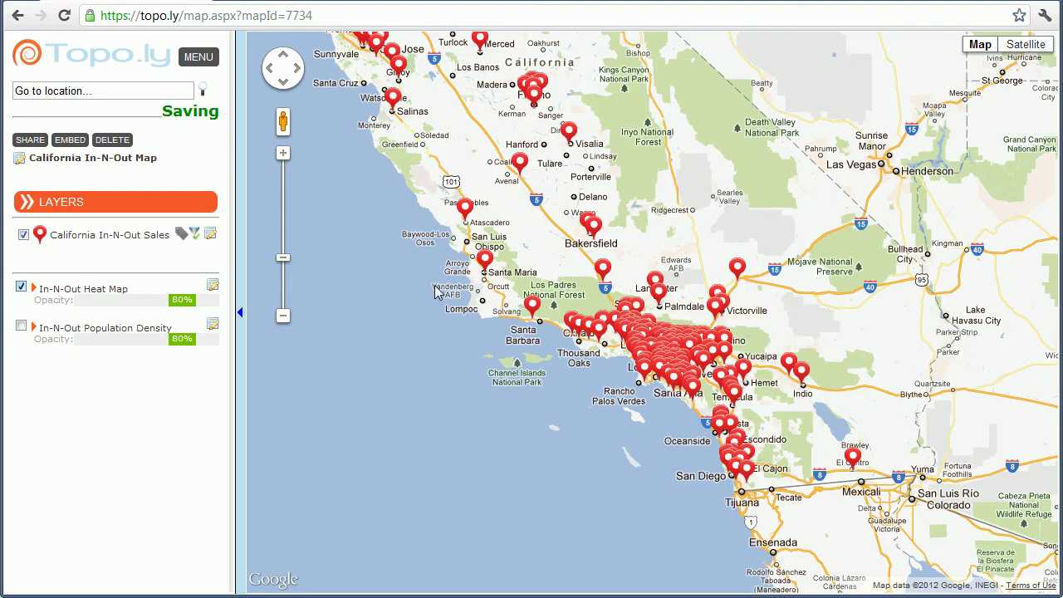